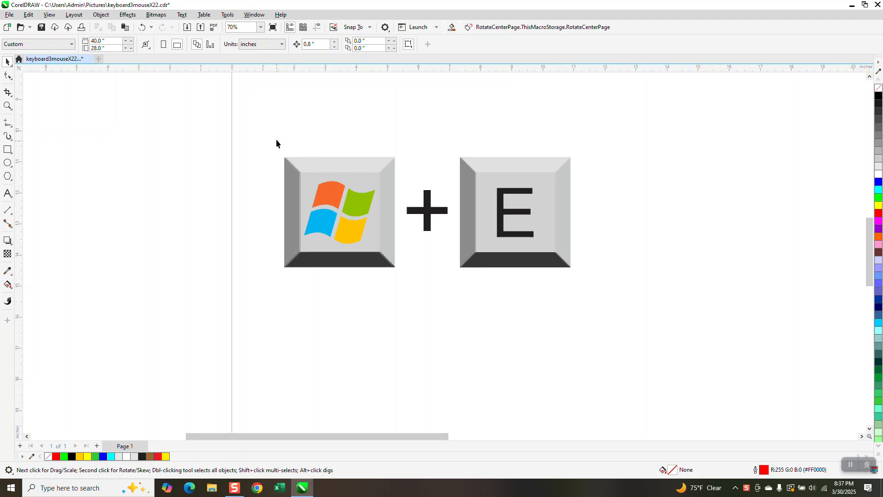
Select the Windows key, plus sign and E key graphics and zoom in on them.
drag(269, 129, 605, 282)
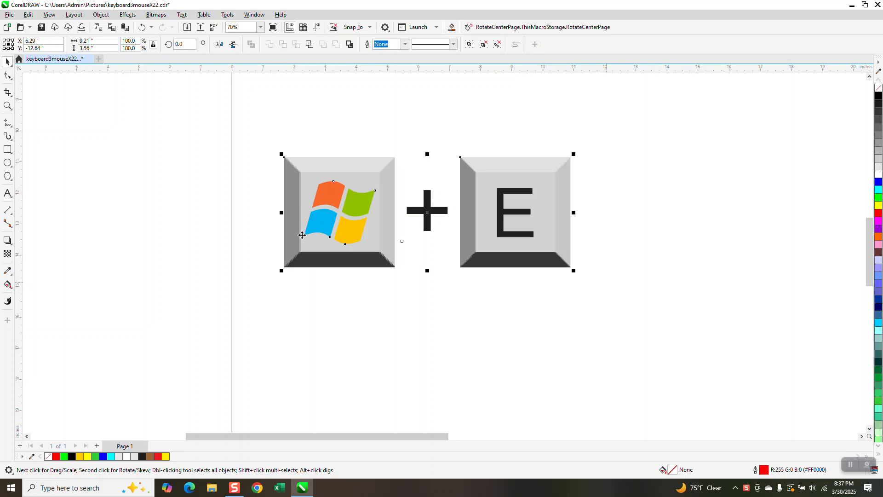
click(7, 105)
drag(276, 144, 513, 276)
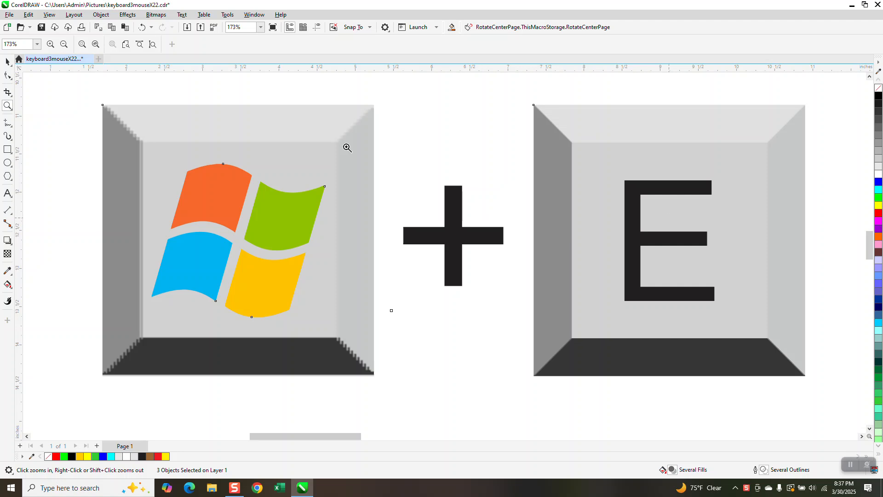
click(8, 61)
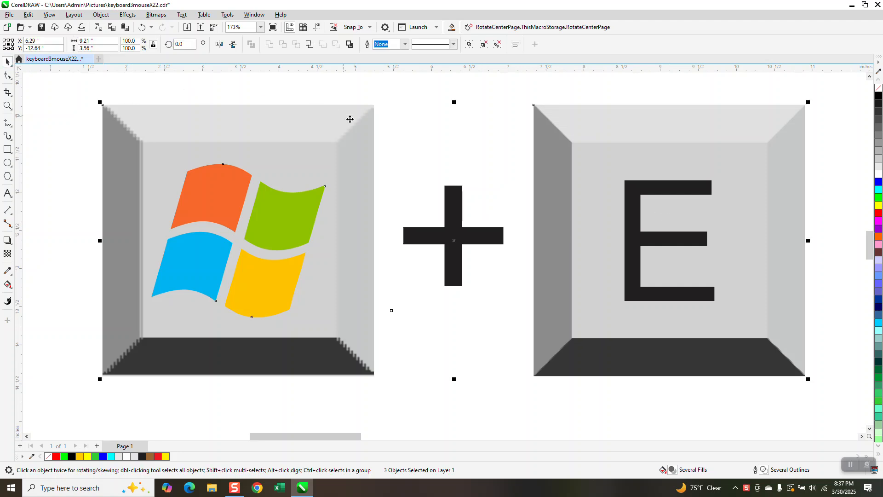
Minimize the drawing window, open File Explorer and snap its window to the right half of the desktop.
click(852, 4)
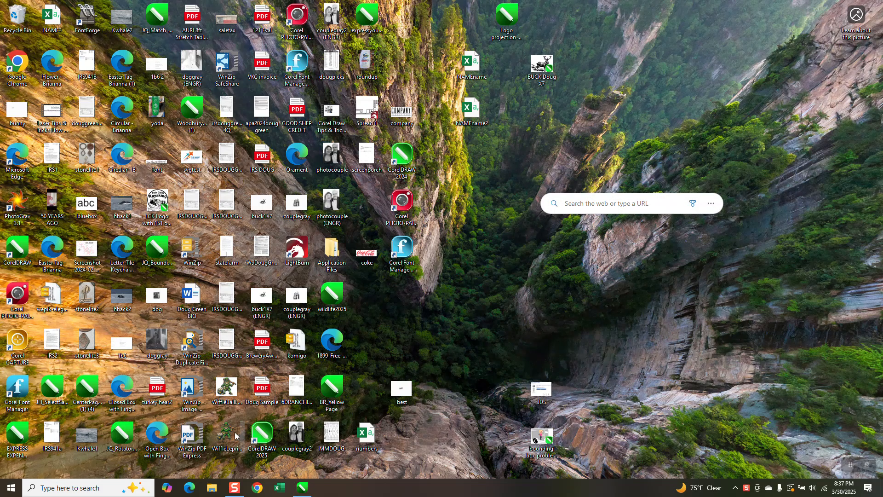
click(210, 489)
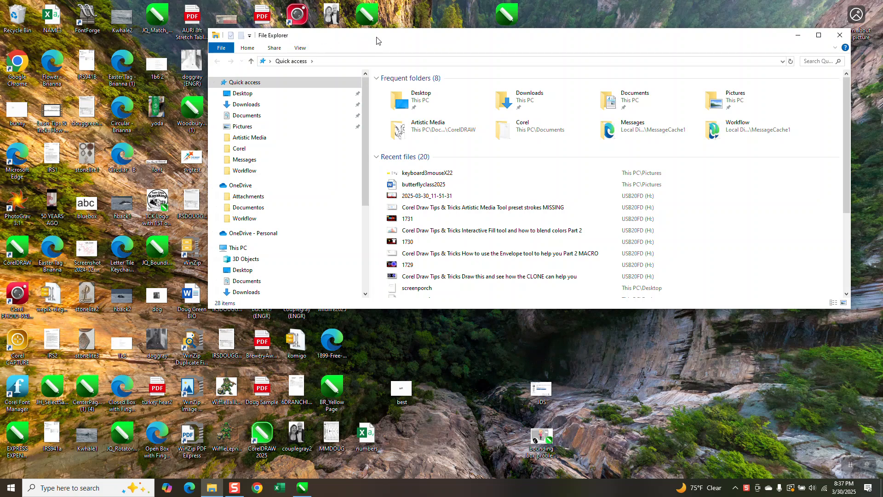
drag(400, 41, 881, 89)
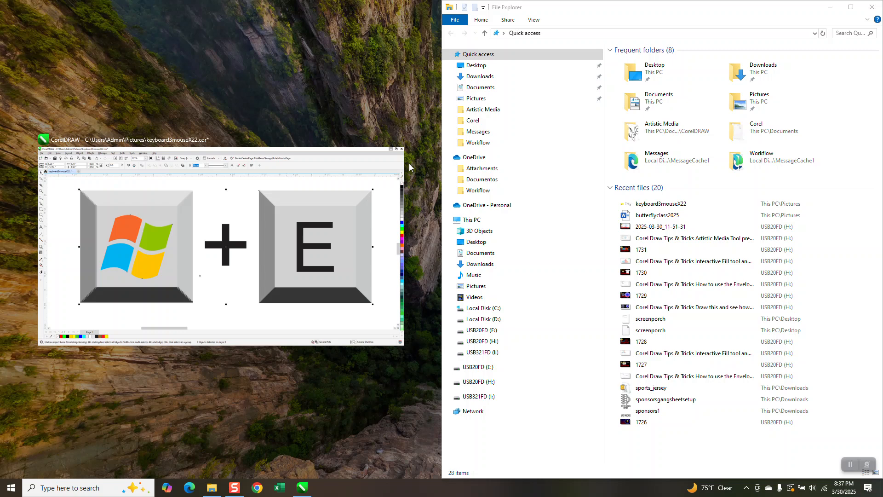
Open a second File Explorer window and snap it to the left half of the desktop, beside the first.
key(super+e)
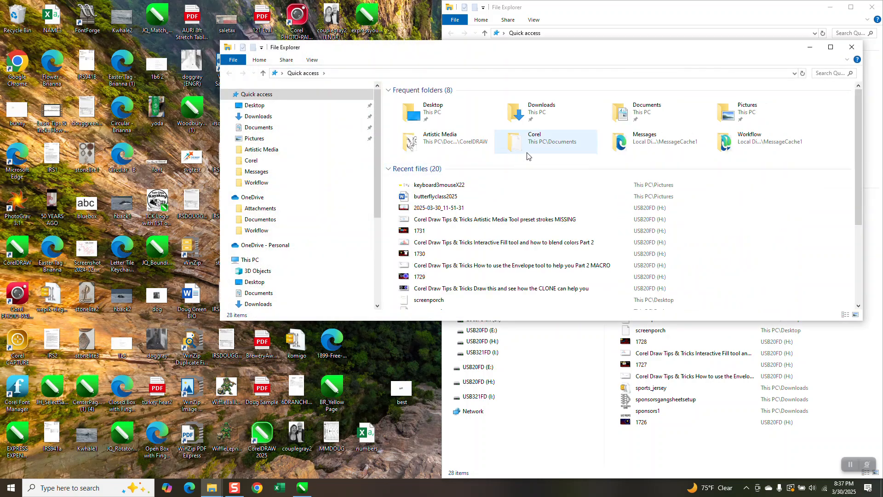
double_click(624, 54)
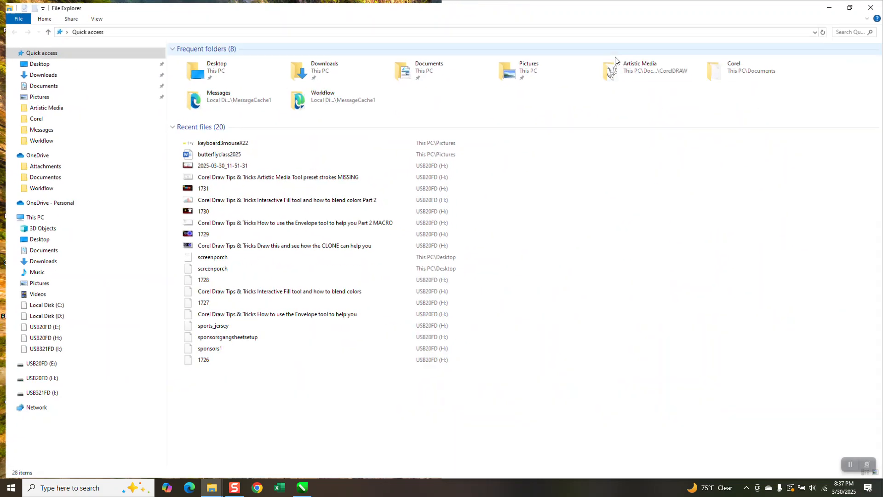
click(850, 8)
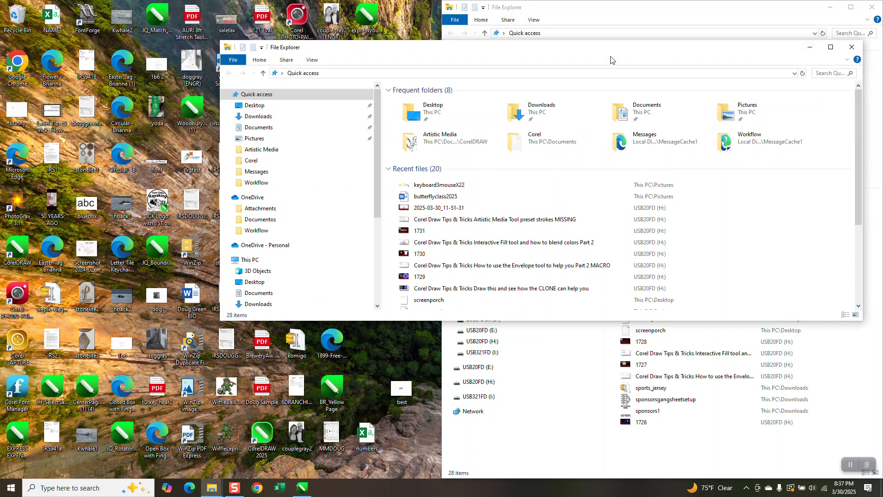
drag(609, 48, 2, 83)
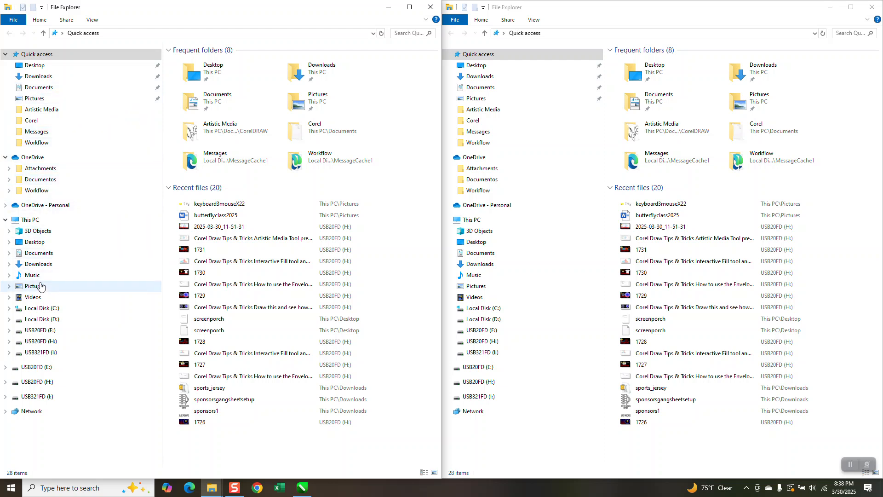
In the second Explorer window, browse to C:\Program Files\Corel\CorelDRAW Graphics Suite 2022\Draw.
click(9, 308)
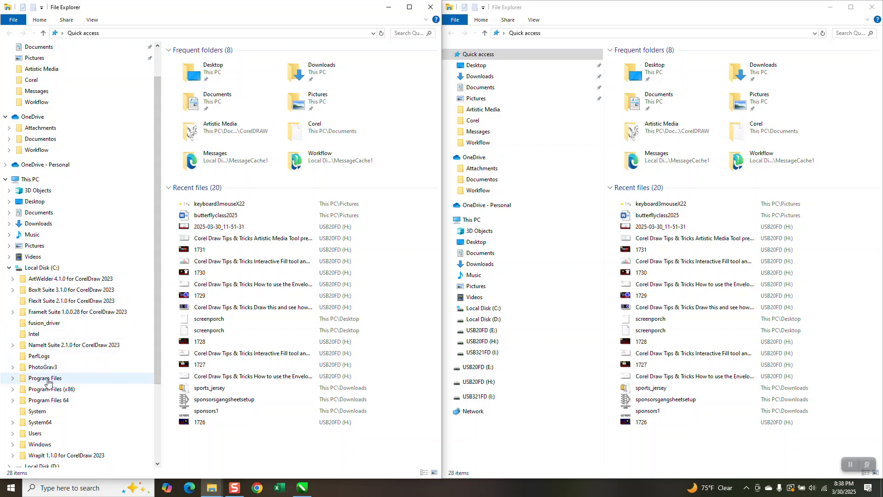
click(13, 378)
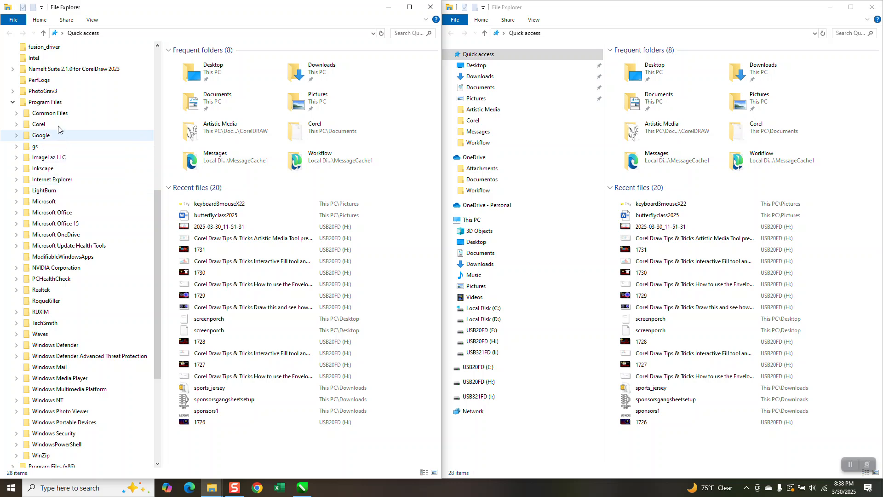
click(16, 124)
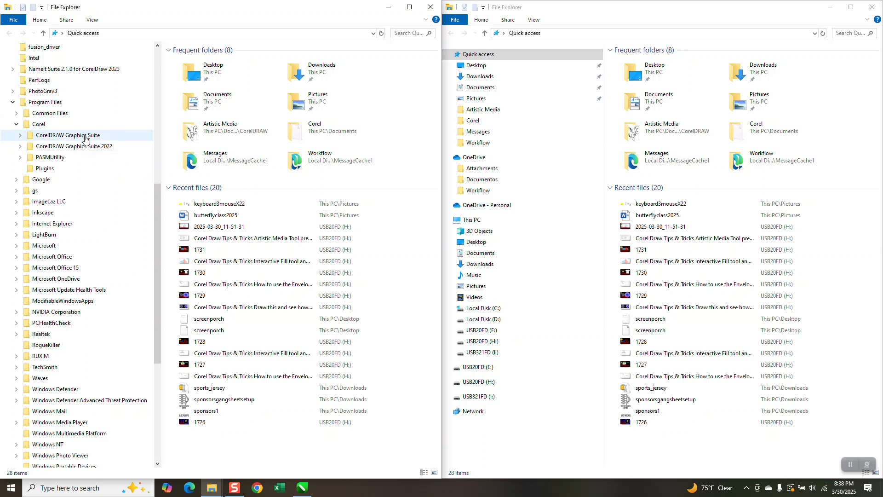
click(87, 147)
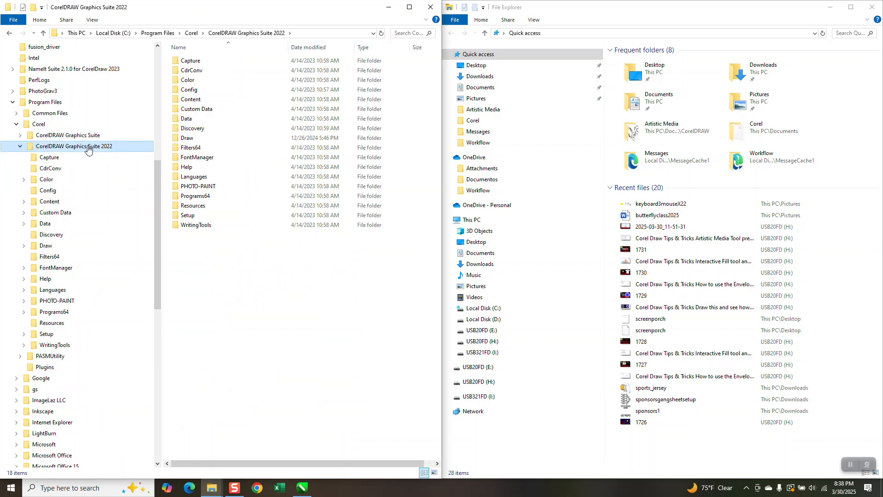
click(190, 139)
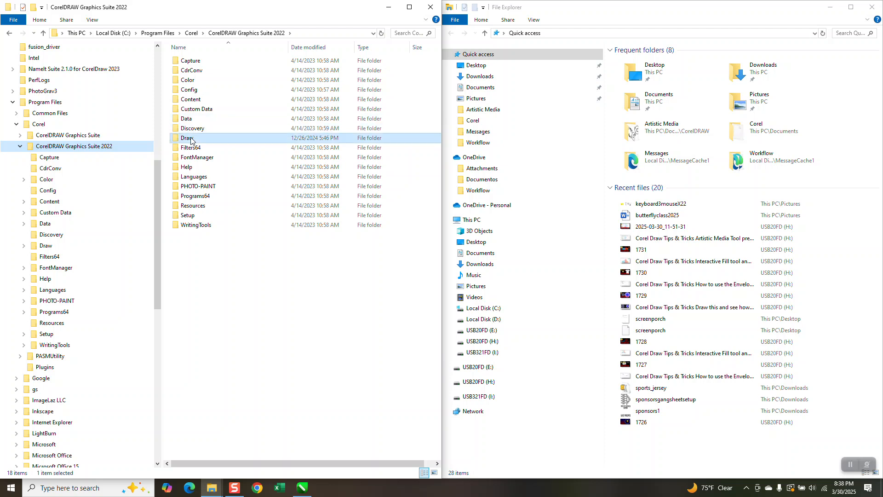
double_click(190, 139)
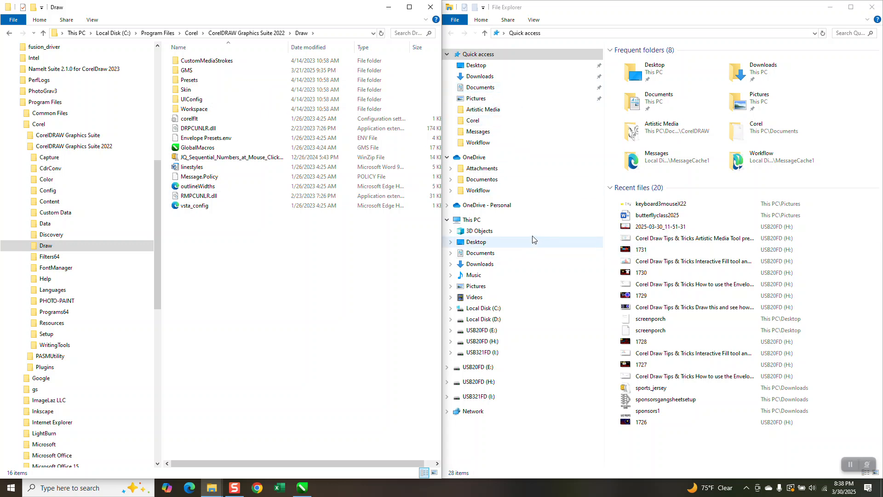
Open C:\Program Files\Corel\CorelDRAW Graphics Suite\26\Draw\GMS in the first Explorer window and the 2022 suite's GMS folder in the other.
click(489, 310)
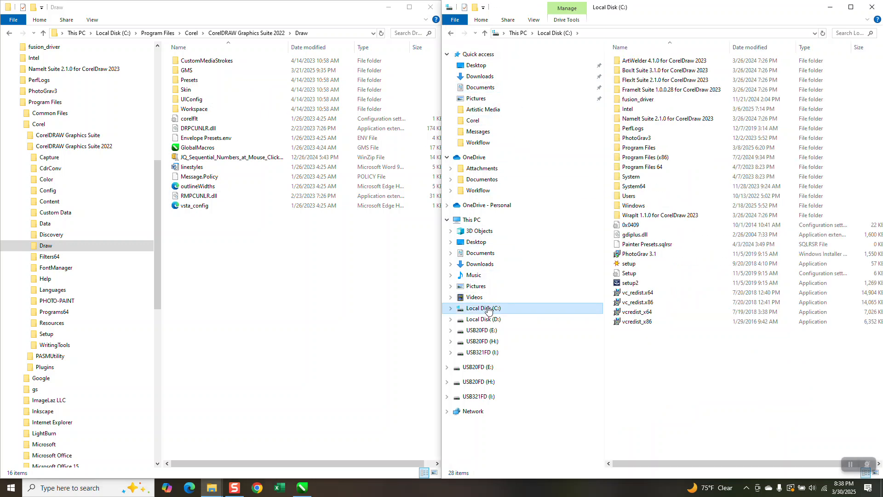
click(651, 151)
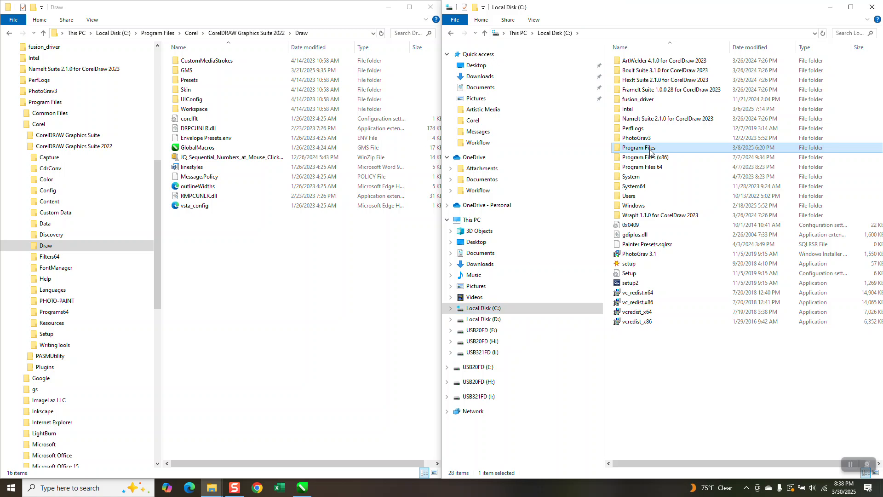
double_click(651, 150)
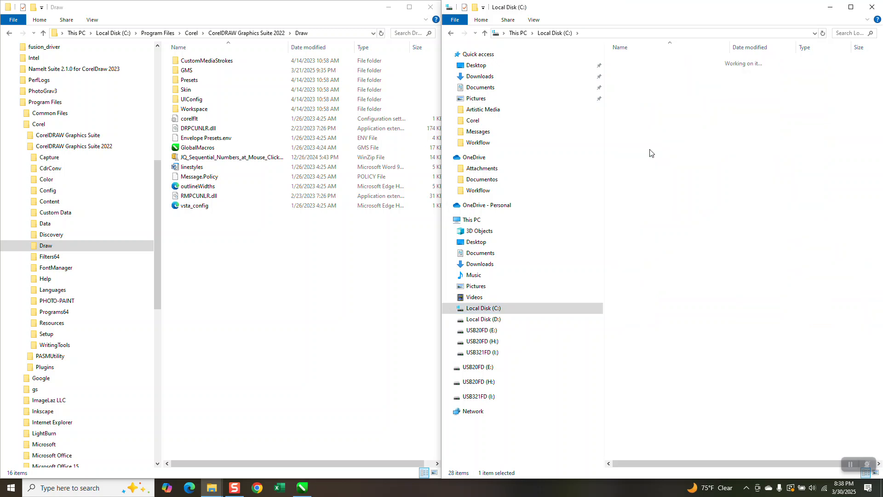
double_click(635, 72)
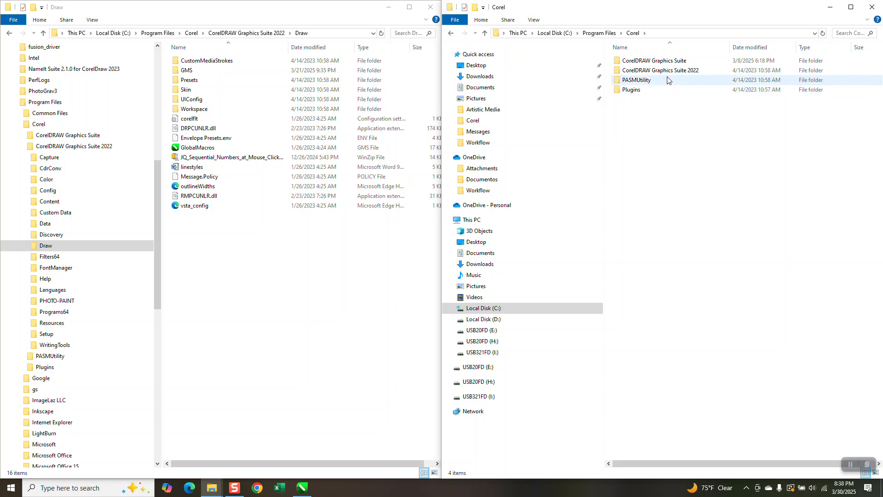
double_click(665, 61)
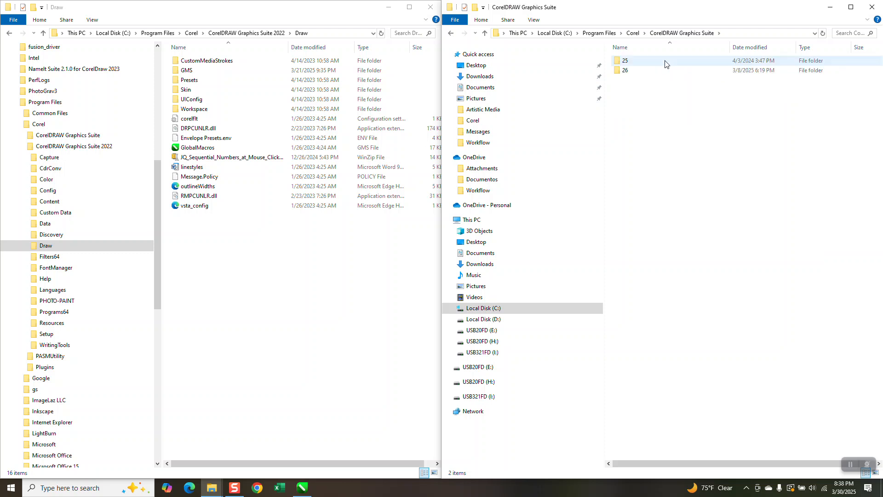
double_click(637, 70)
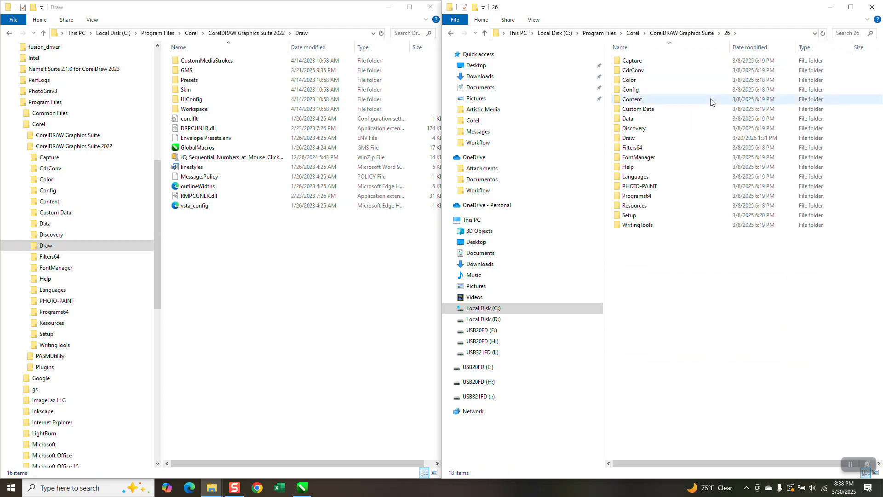
click(633, 138)
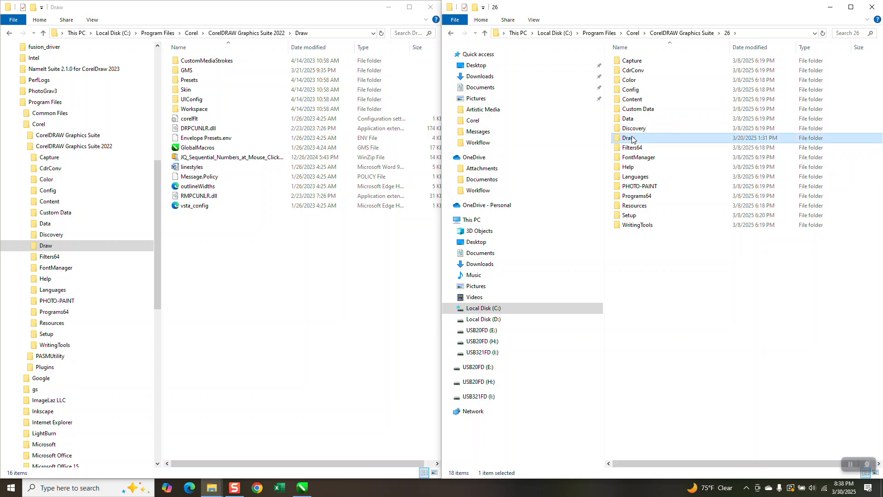
double_click(633, 138)
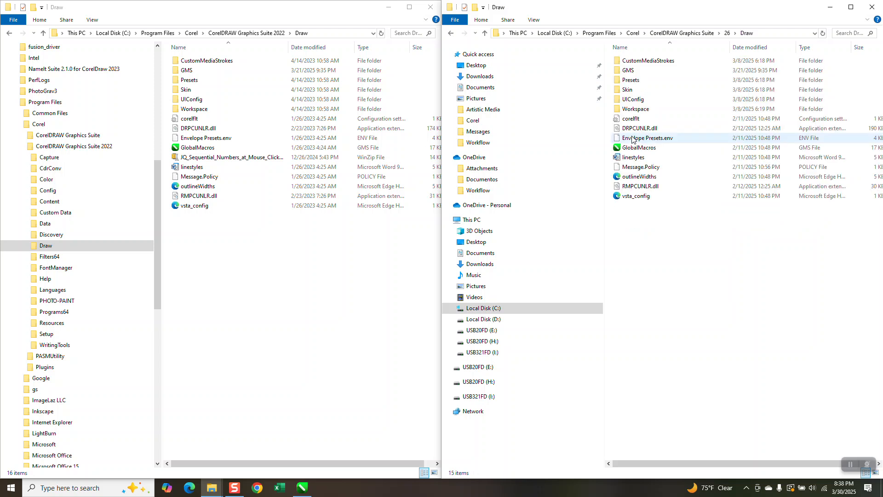
double_click(619, 71)
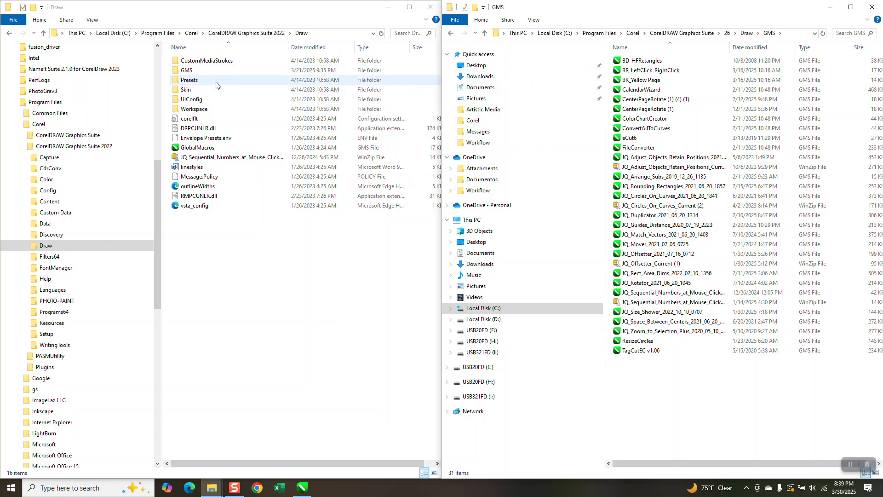
double_click(187, 70)
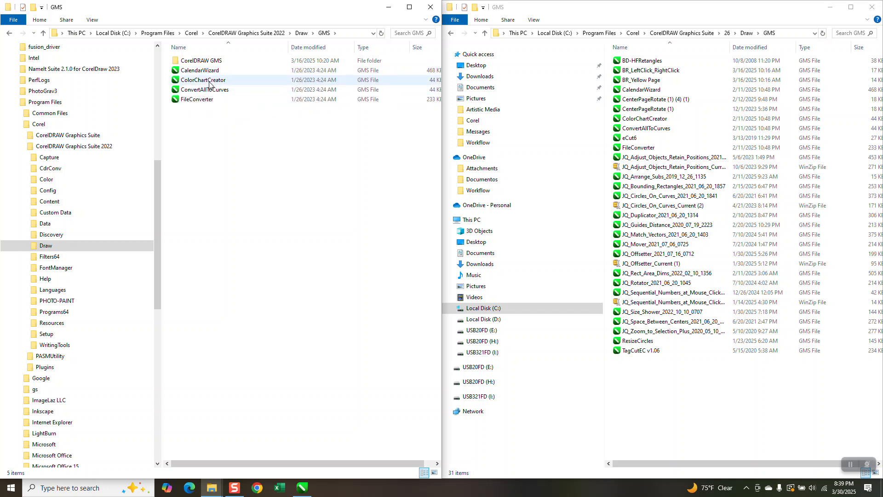
Try to move the ColorChartCreator macro file from the 2022 GMS folder into the version 26 GMS folder.
drag(210, 81, 646, 377)
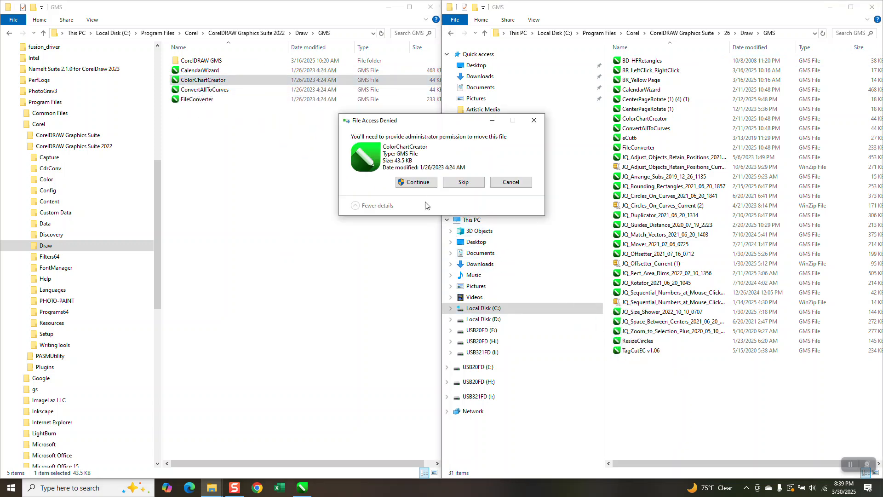
click(424, 183)
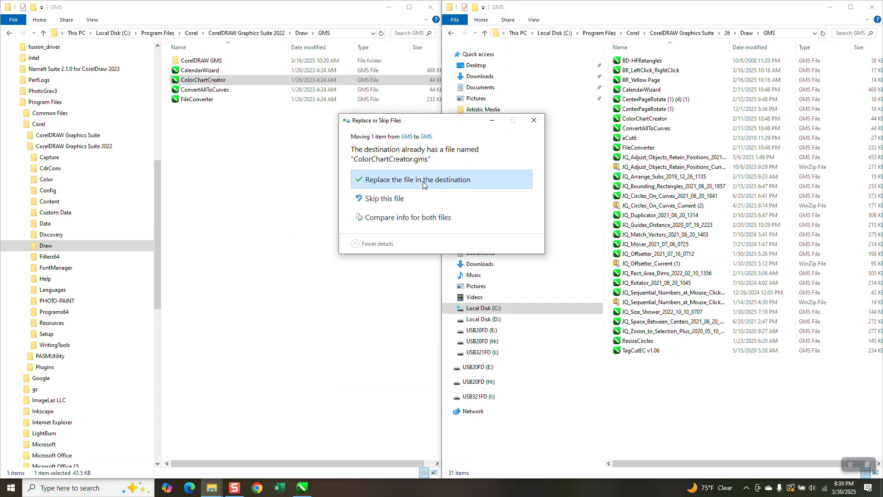
click(534, 121)
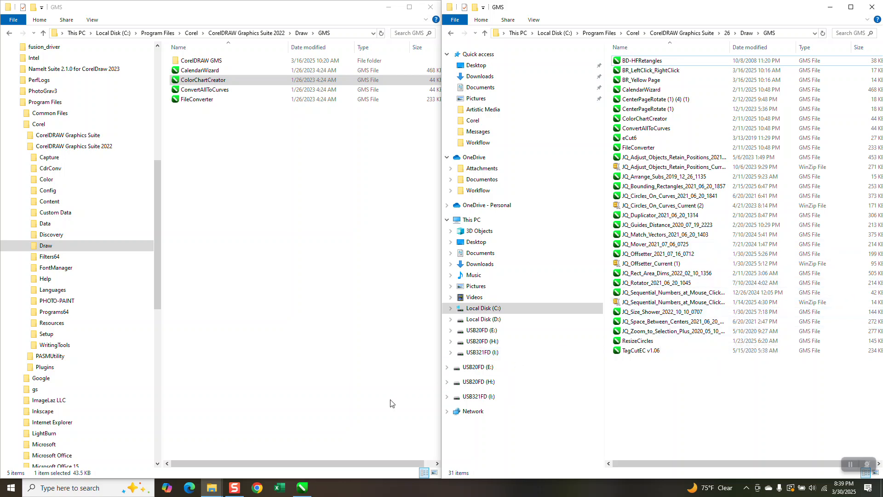
Switch to CorelDRAW and open the Scripts docker showing the installed macros.
click(303, 487)
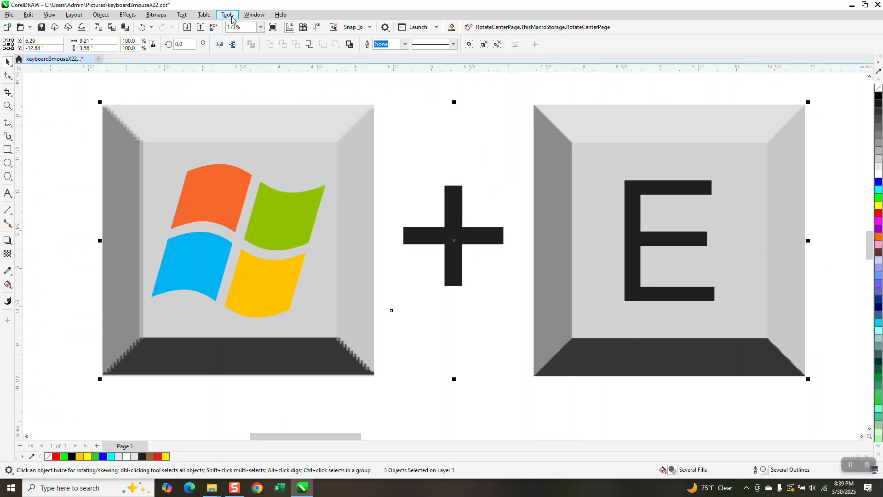
click(231, 18)
mouse_move(239, 65)
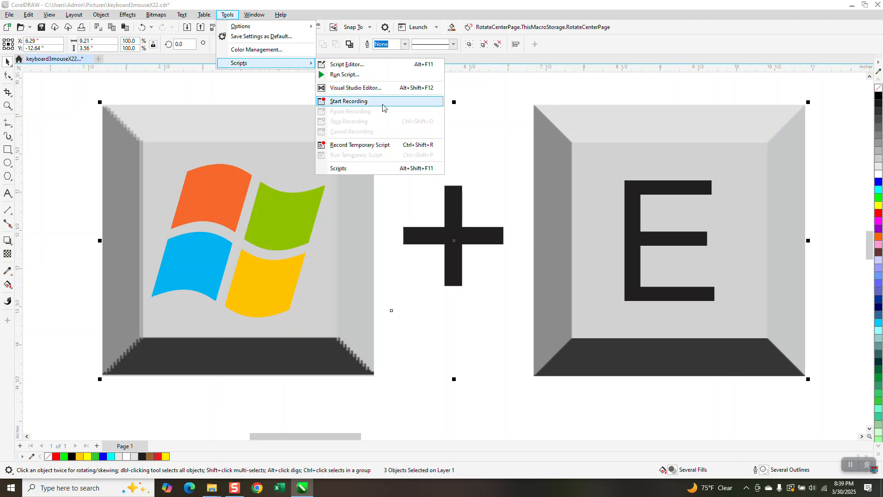
click(339, 168)
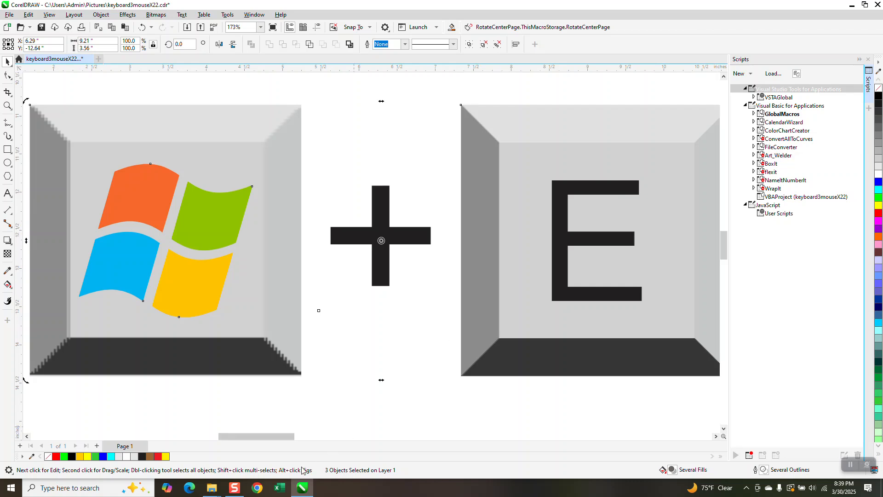
Launch CorelDRAW 2025 and dismiss its subscription renewal window.
click(102, 490)
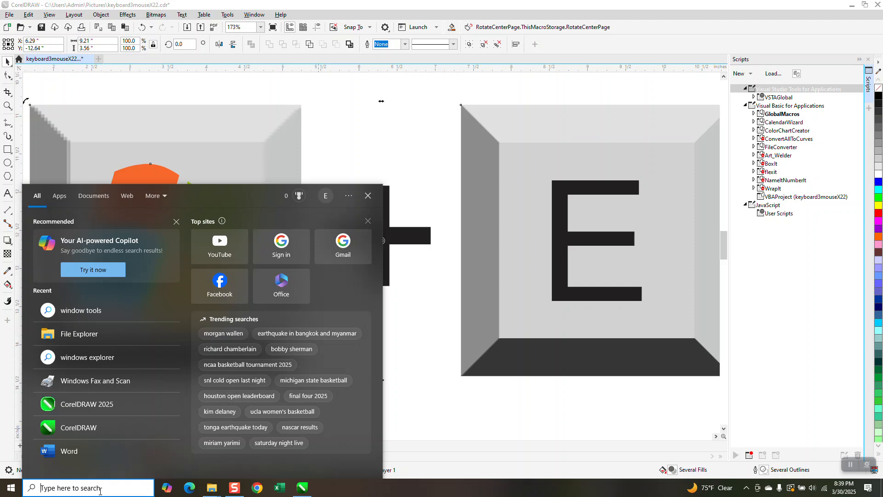
key(Escape)
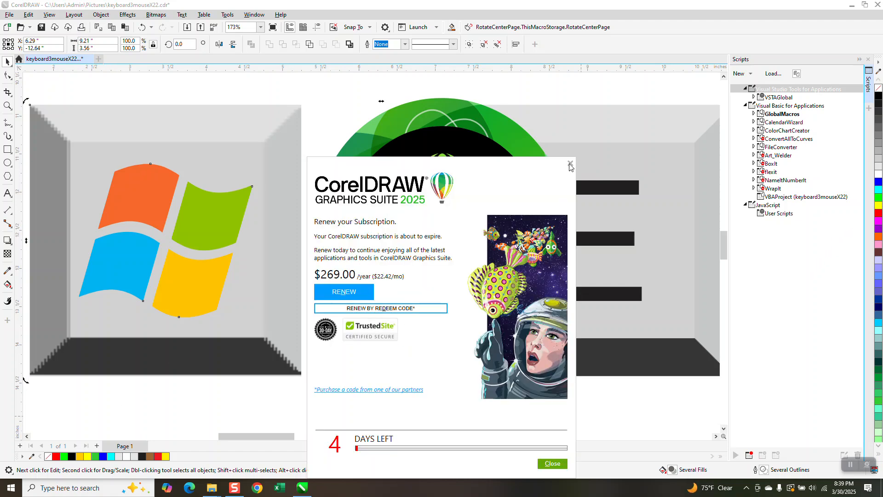
click(570, 163)
click(482, 352)
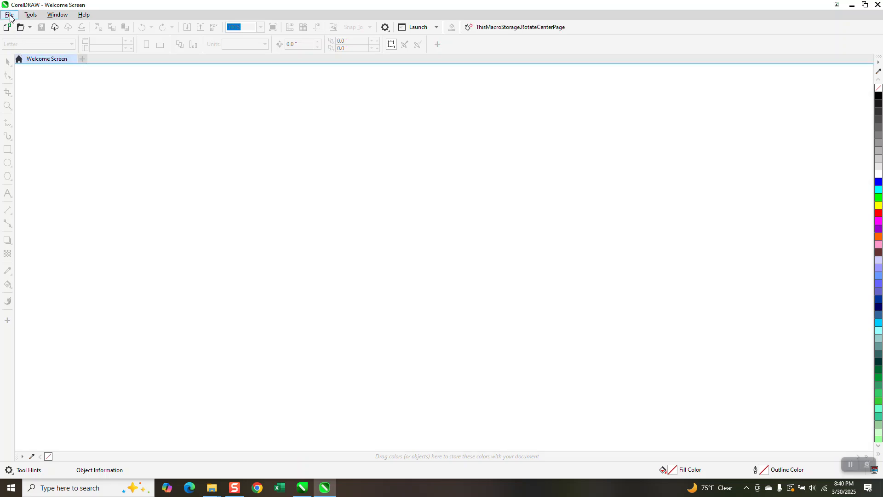
Create a new blank document from the Welcome Screen.
click(10, 14)
click(23, 28)
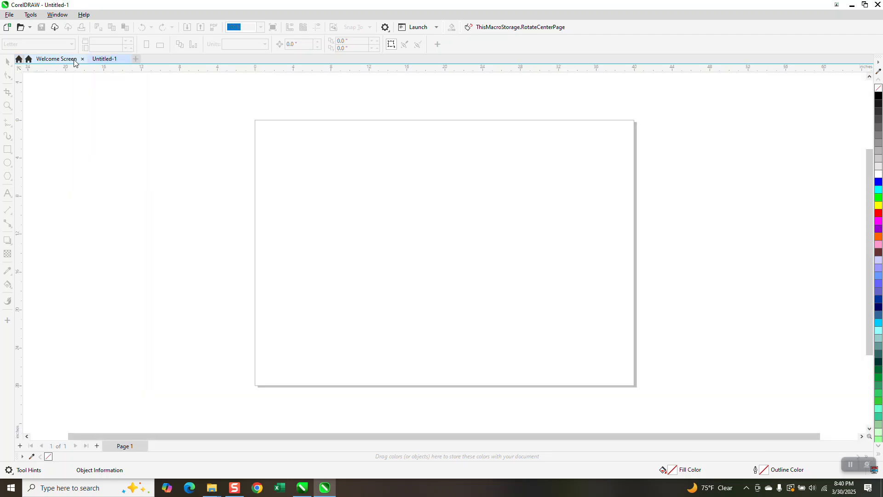
click(74, 59)
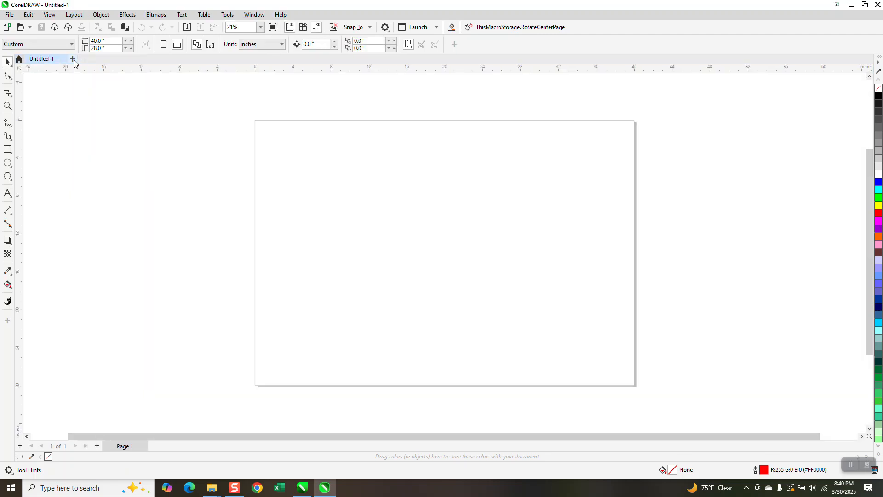
Open the Scripts docker in the new document to show the macros installed in this CorelDRAW version.
click(228, 15)
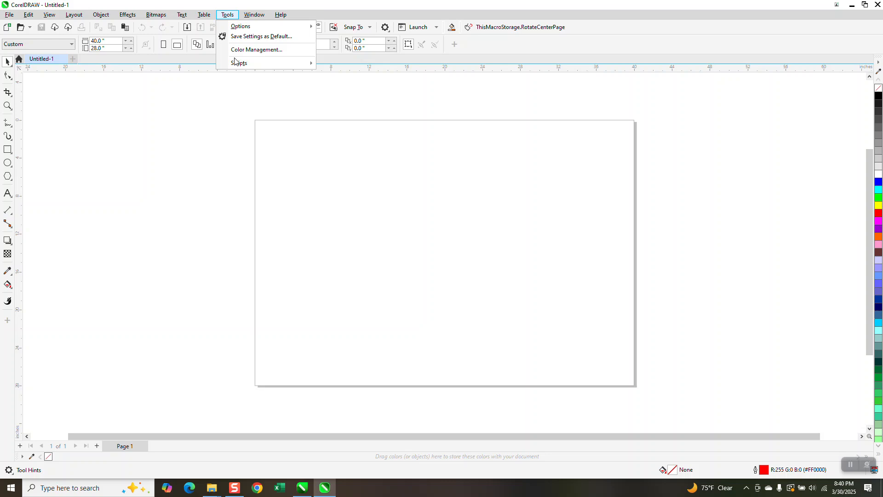
mouse_move(247, 64)
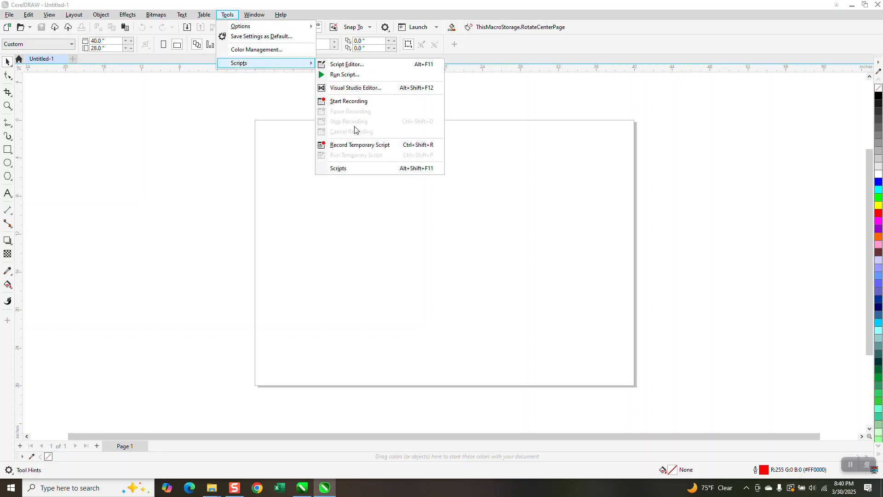
click(354, 169)
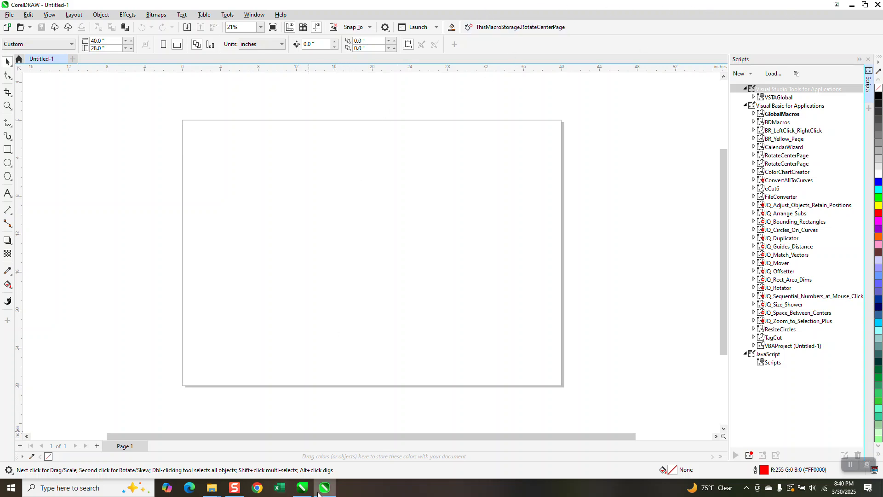
Switch to the other CorelDRAW window with keyboard3mouseX22.cdr to compare its Scripts docker, and deselect the keyboard graphics.
click(325, 487)
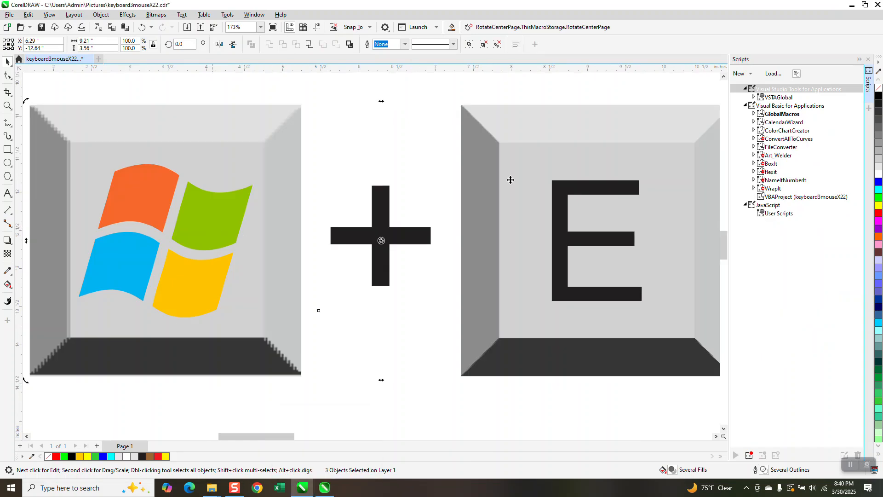
scroll(574, 219, down, 2)
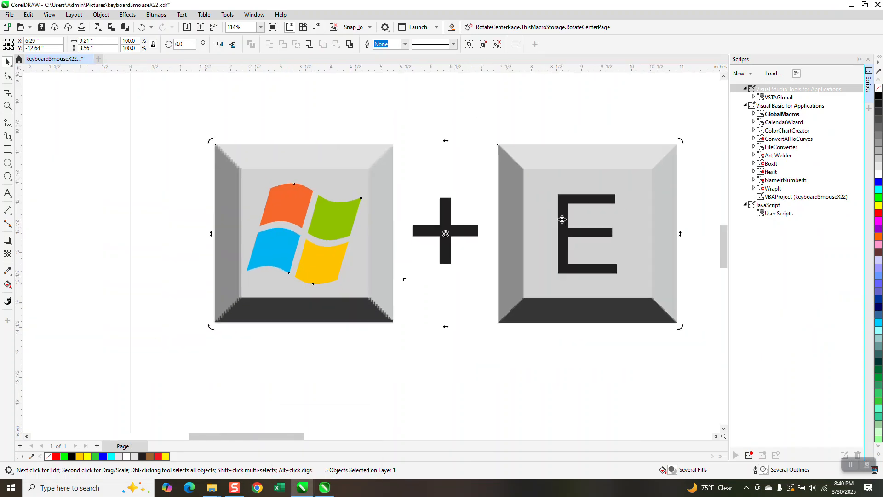
click(460, 127)
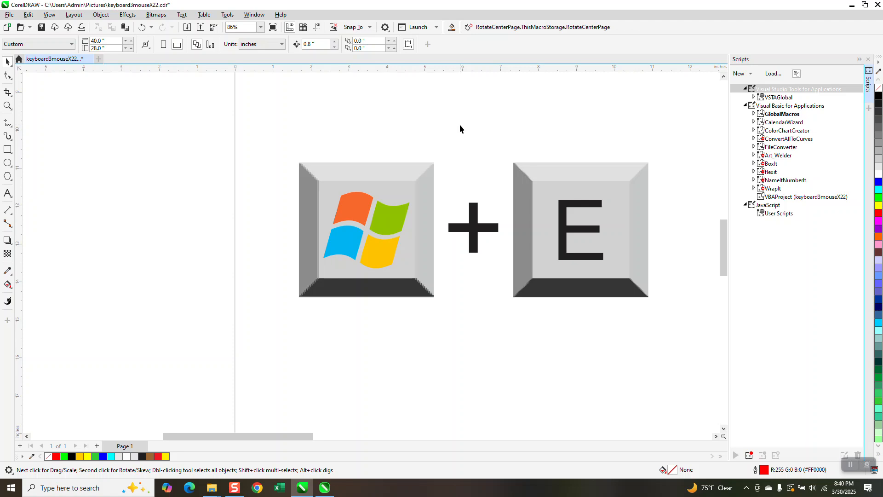